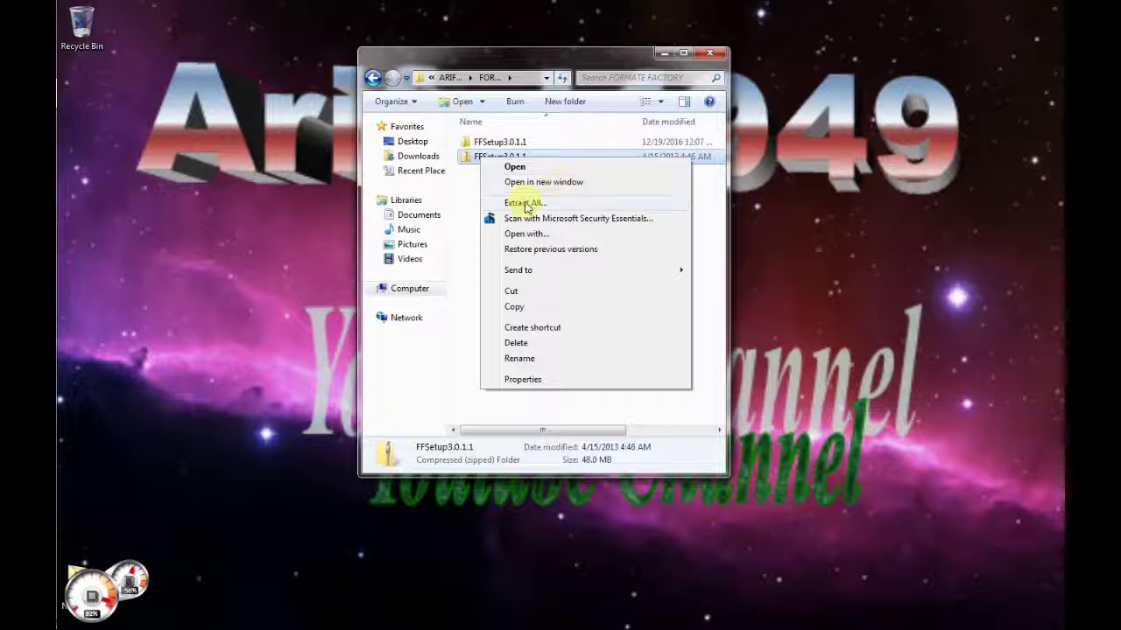
Open the extracted FFSetup3.0.1.1 folder, run the FFSetup3.0.1.1 installer as administrator and minimize the folder window.
{"action": "left_click", "coordinate": [528, 203]}
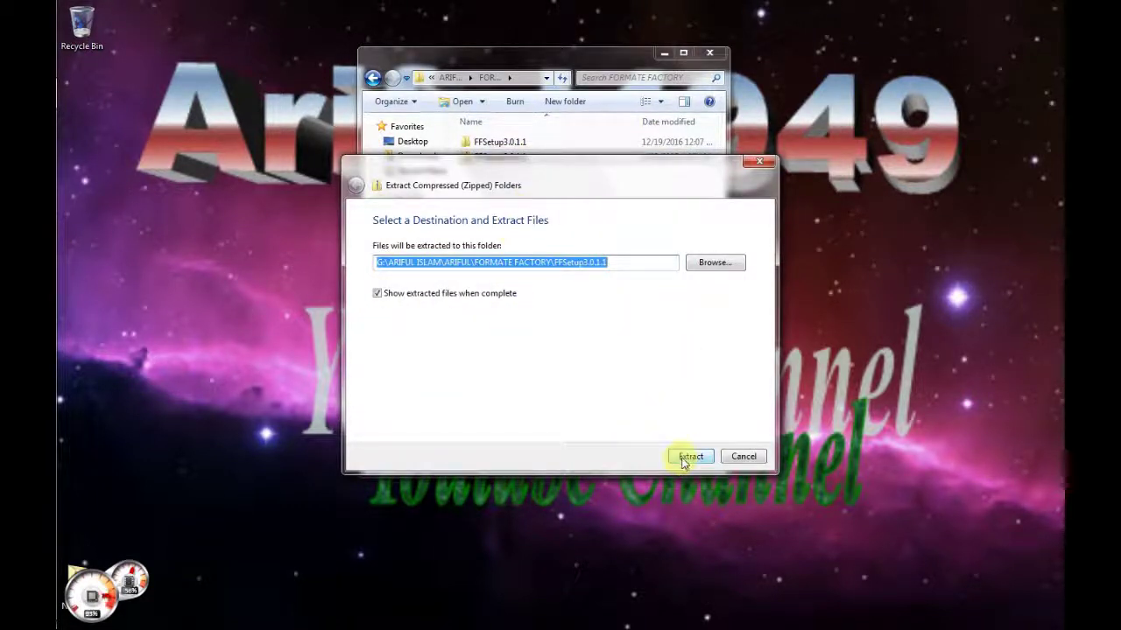
{"action": "left_click", "coordinate": [760, 167]}
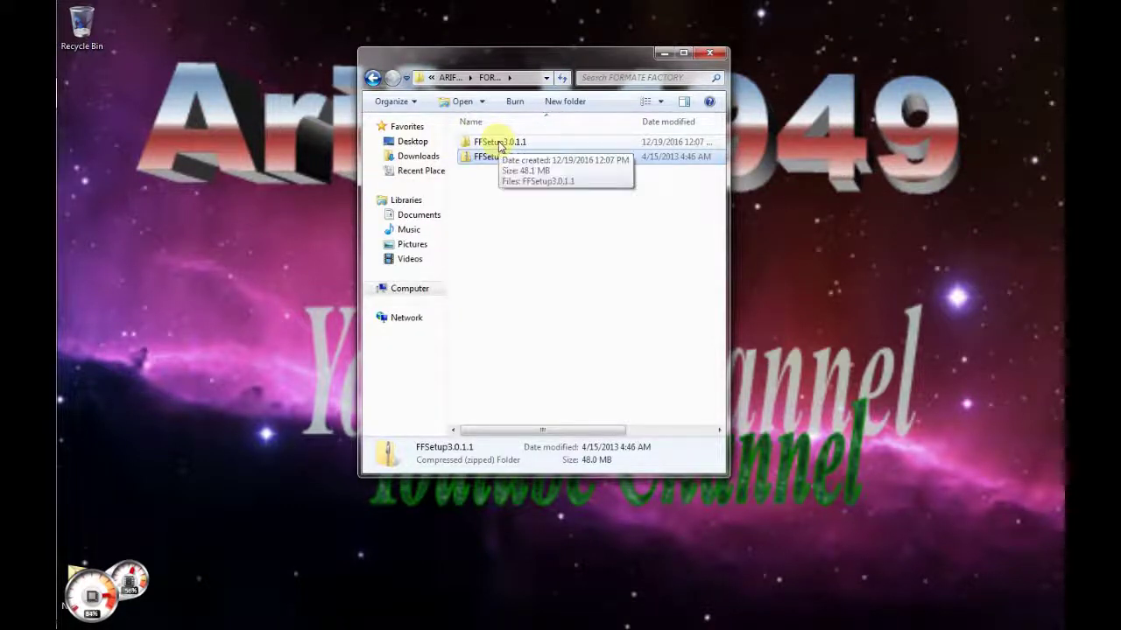
{"action": "double_click", "coordinate": [499, 143]}
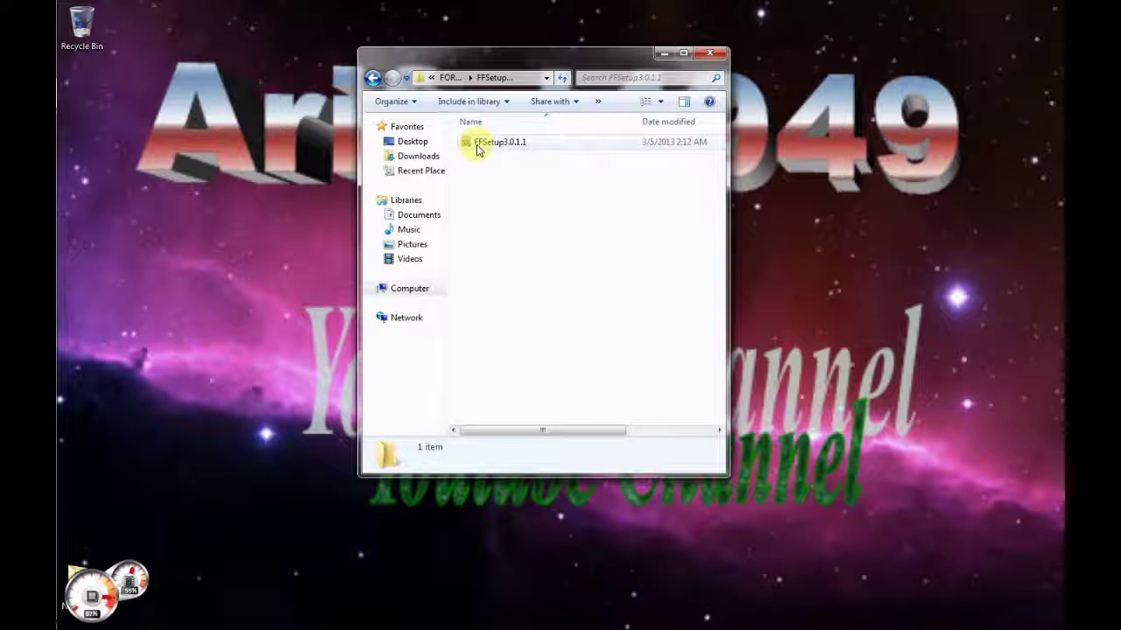
{"action": "left_click", "coordinate": [478, 147]}
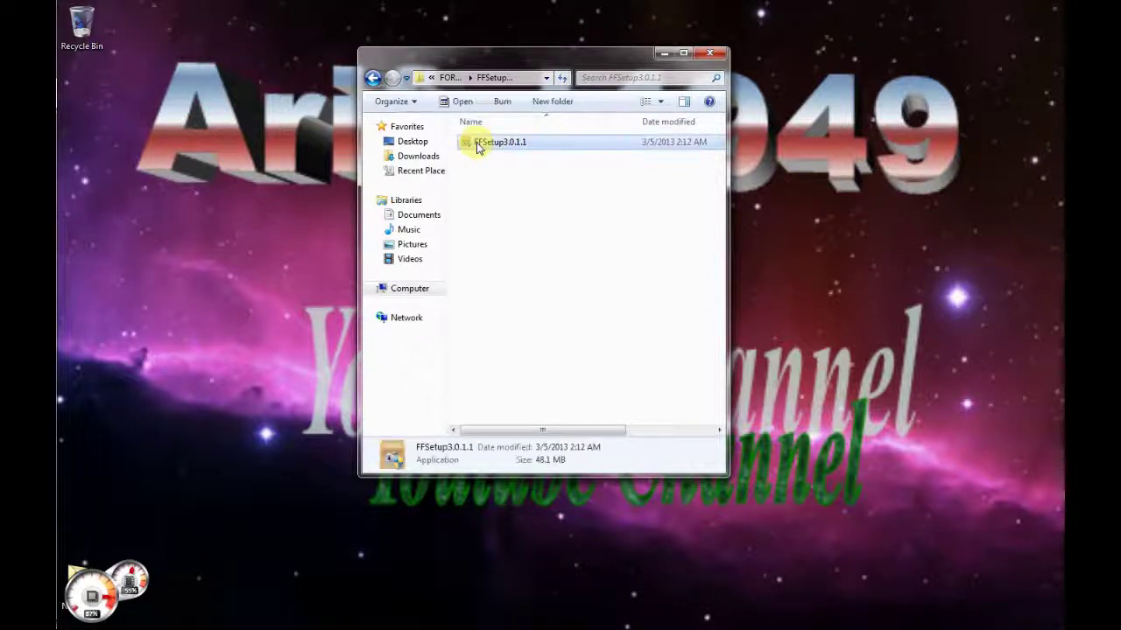
{"action": "right_click", "coordinate": [478, 147]}
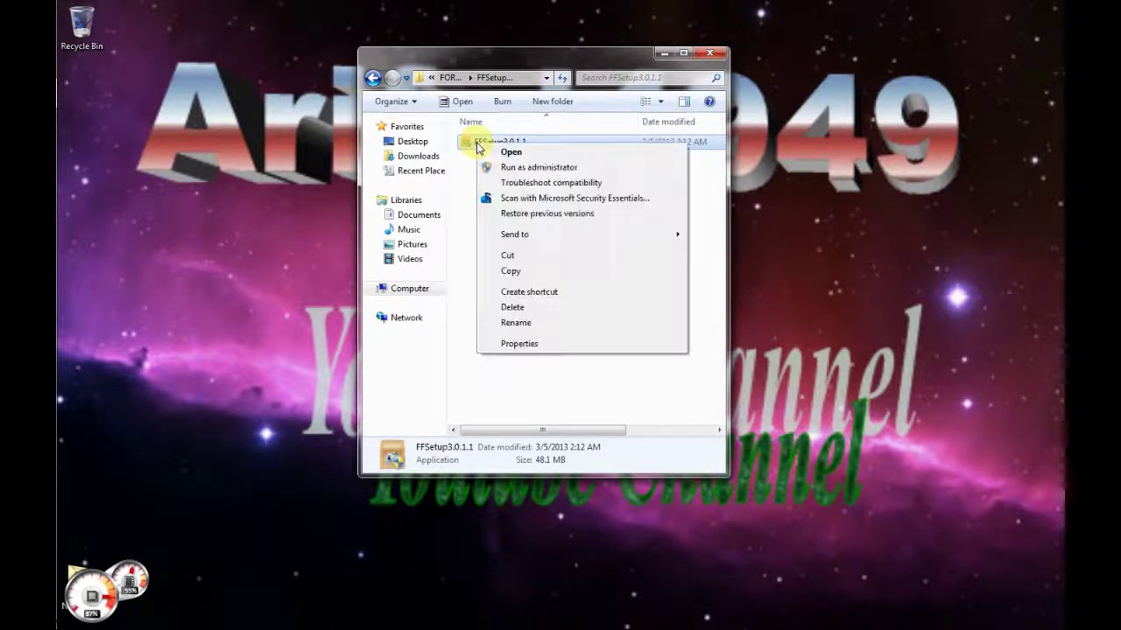
{"action": "left_click", "coordinate": [531, 168]}
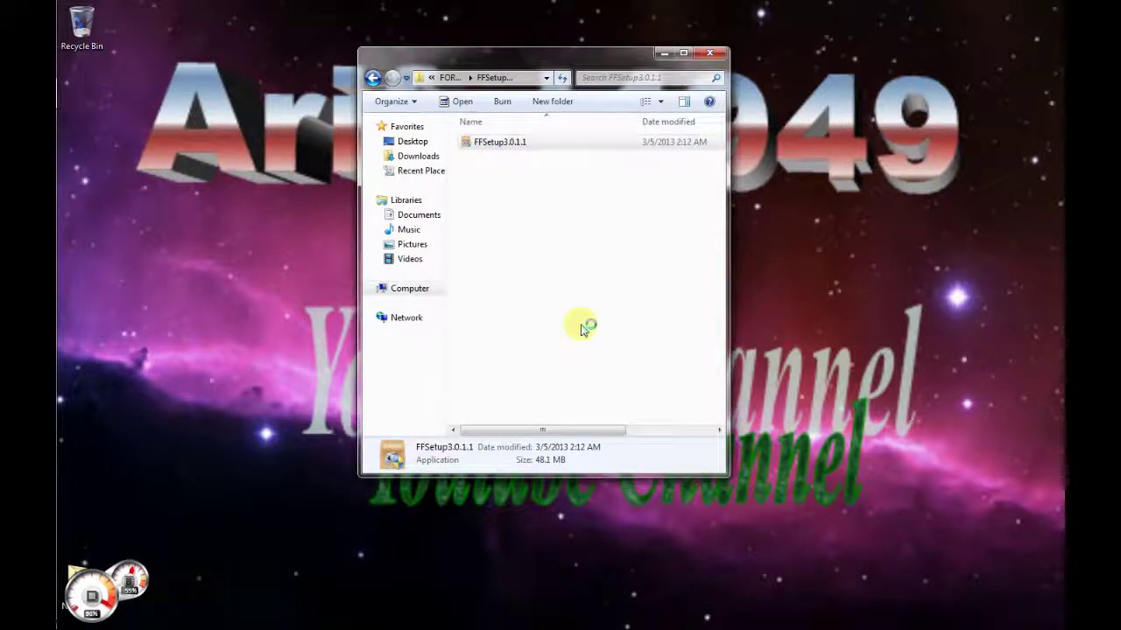
{"action": "left_click", "coordinate": [663, 52]}
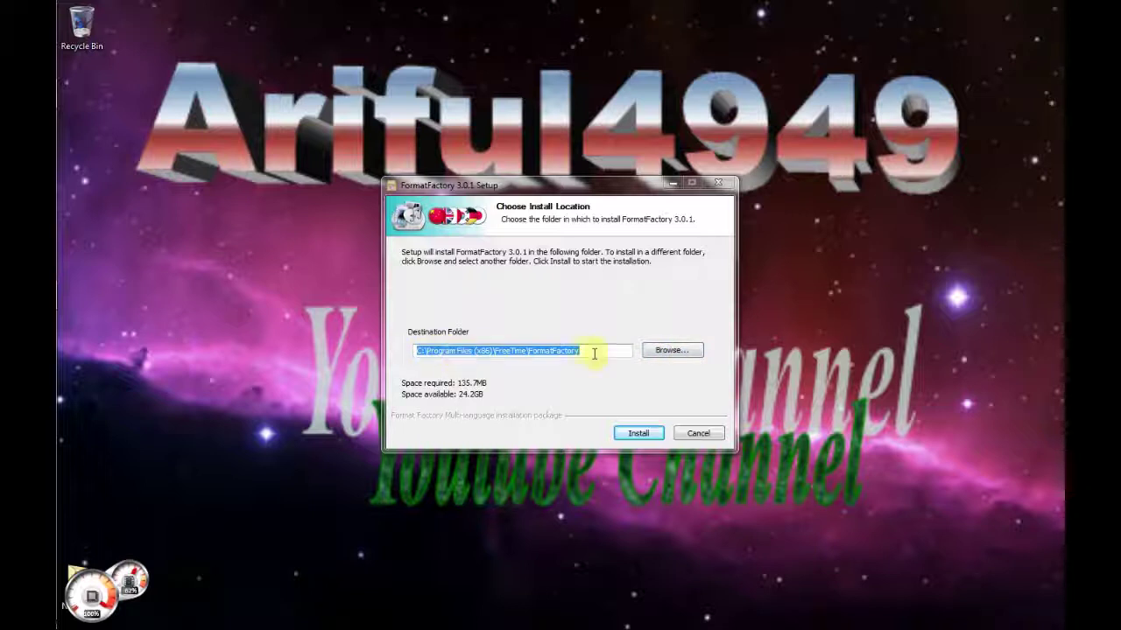
Install FormatFactory 3.0.1 to E:\FormatFactory and finish the setup with the program launch and inside codecs options enabled.
{"action": "left_click", "coordinate": [668, 351]}
{"action": "left_click", "coordinate": [670, 352]}
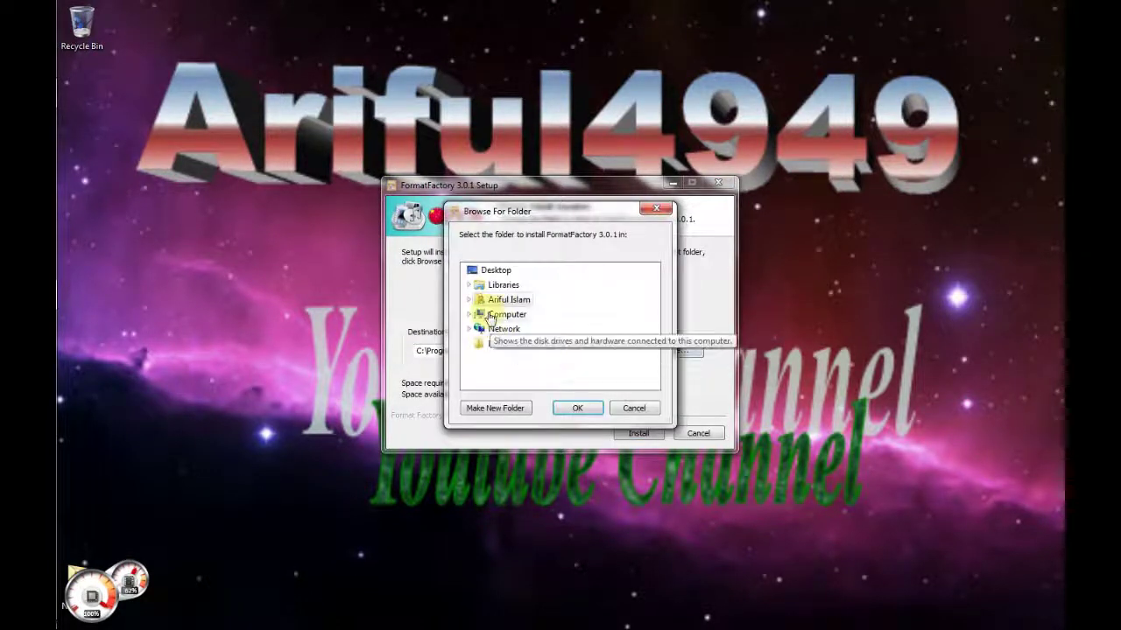
{"action": "left_click", "coordinate": [494, 314]}
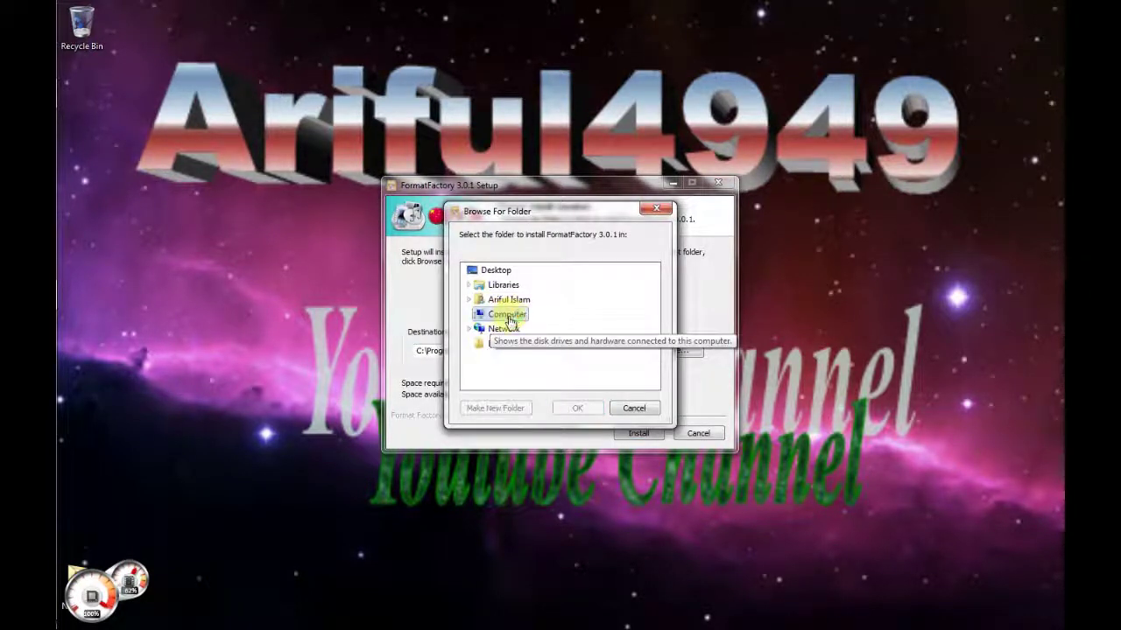
{"action": "double_click", "coordinate": [507, 314]}
{"action": "double_click", "coordinate": [520, 358]}
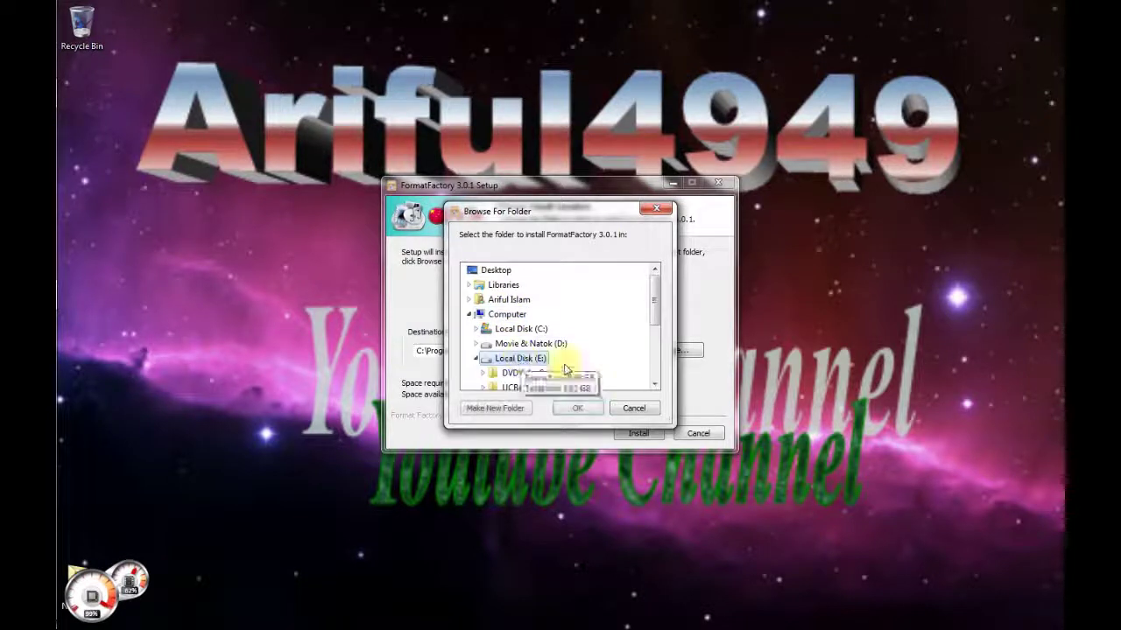
{"action": "left_click", "coordinate": [578, 409]}
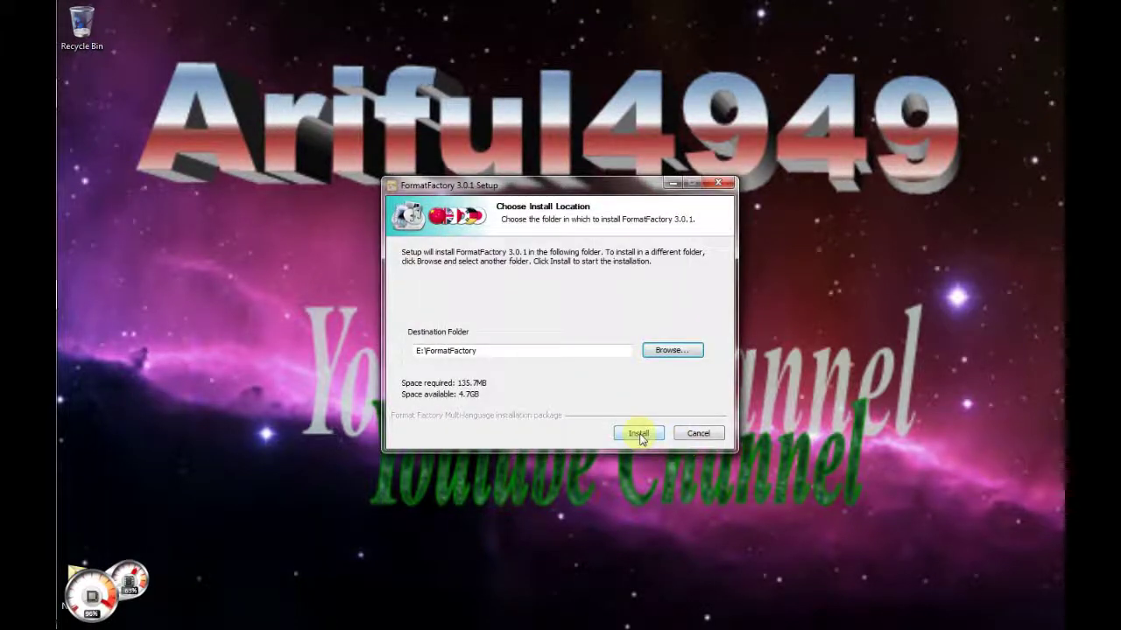
{"action": "left_click", "coordinate": [639, 434]}
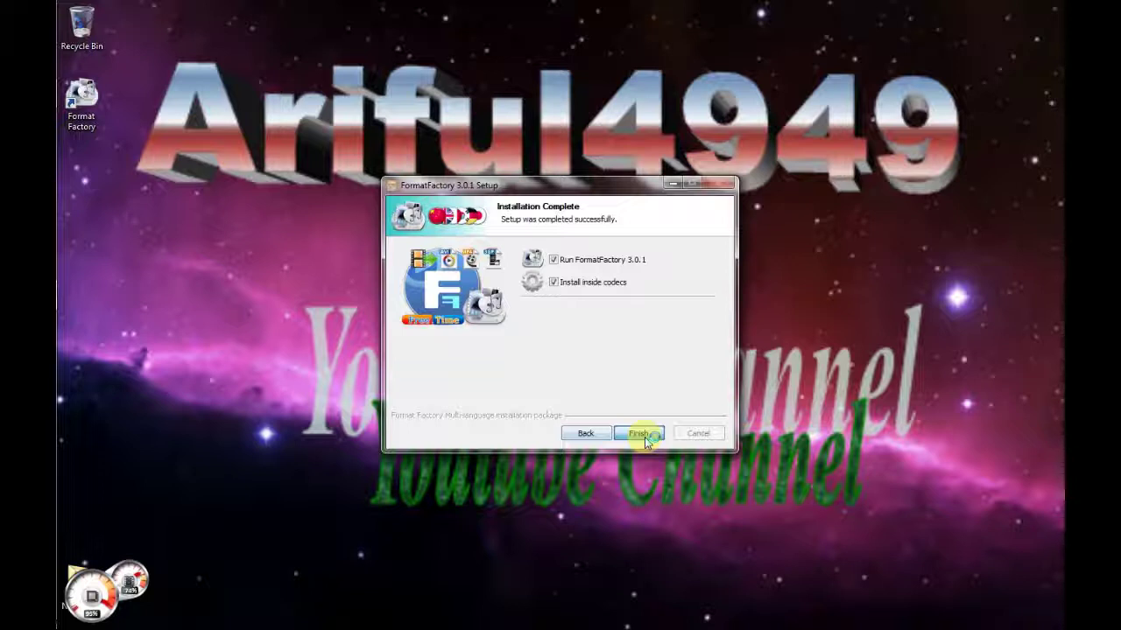
{"action": "left_click", "coordinate": [645, 438]}
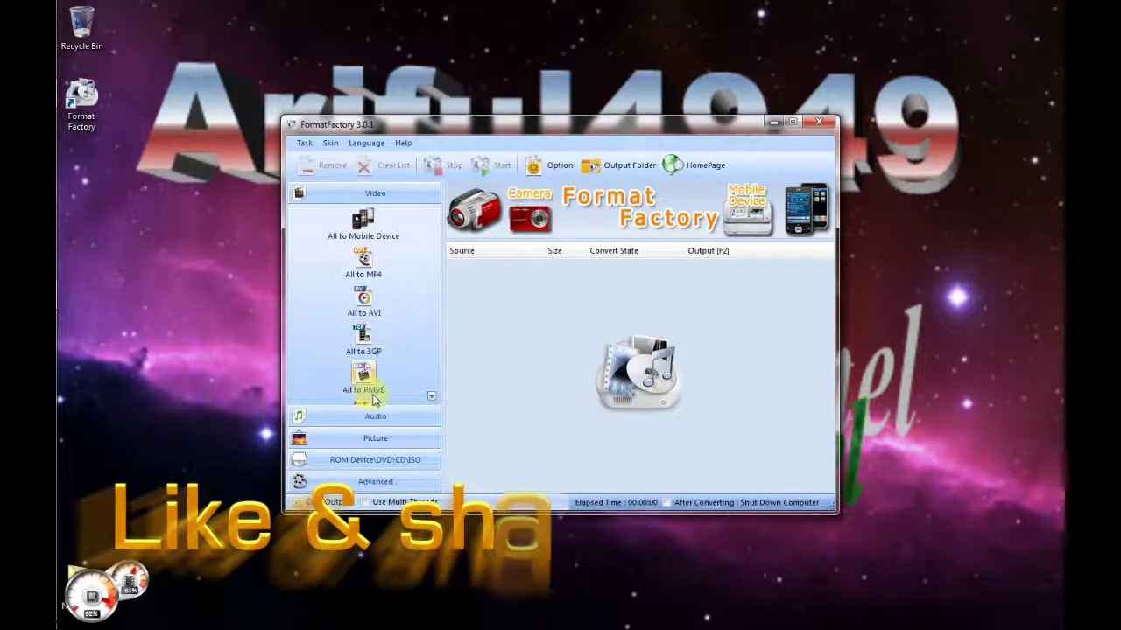
Start a video conversion to a mobile device format using the MP4 720p AVC profile.
{"action": "left_click", "coordinate": [432, 397]}
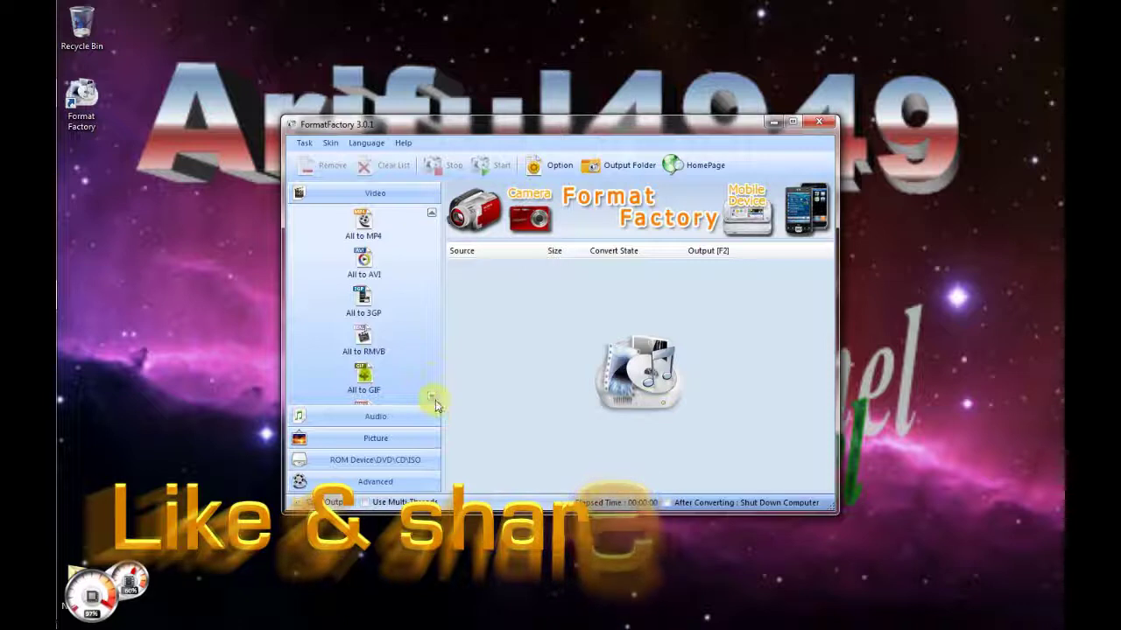
{"action": "scroll", "coordinate": [435, 400], "scroll_direction": "down", "scroll_amount": 5}
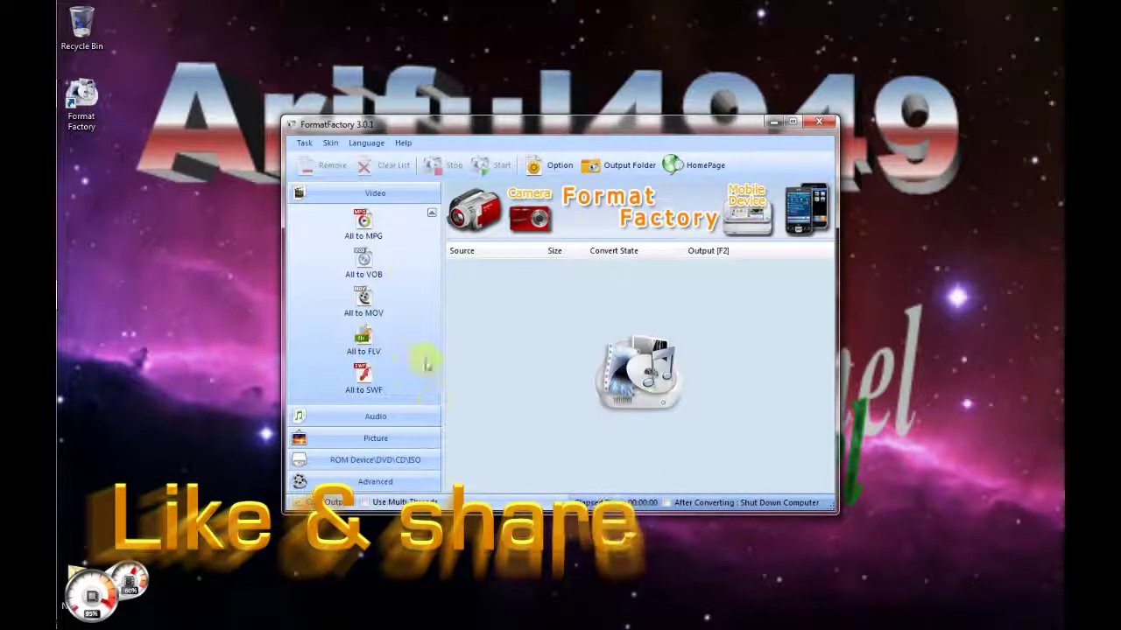
{"action": "left_click", "coordinate": [432, 215]}
{"action": "left_click", "coordinate": [431, 214]}
{"action": "left_click", "coordinate": [360, 235]}
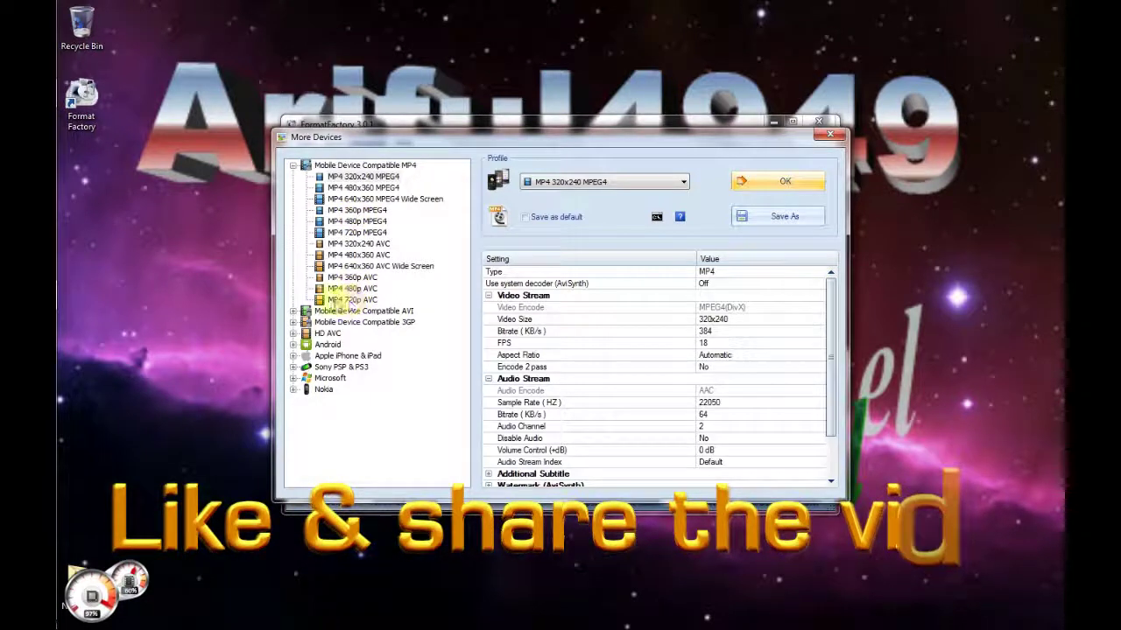
{"action": "left_click", "coordinate": [354, 300]}
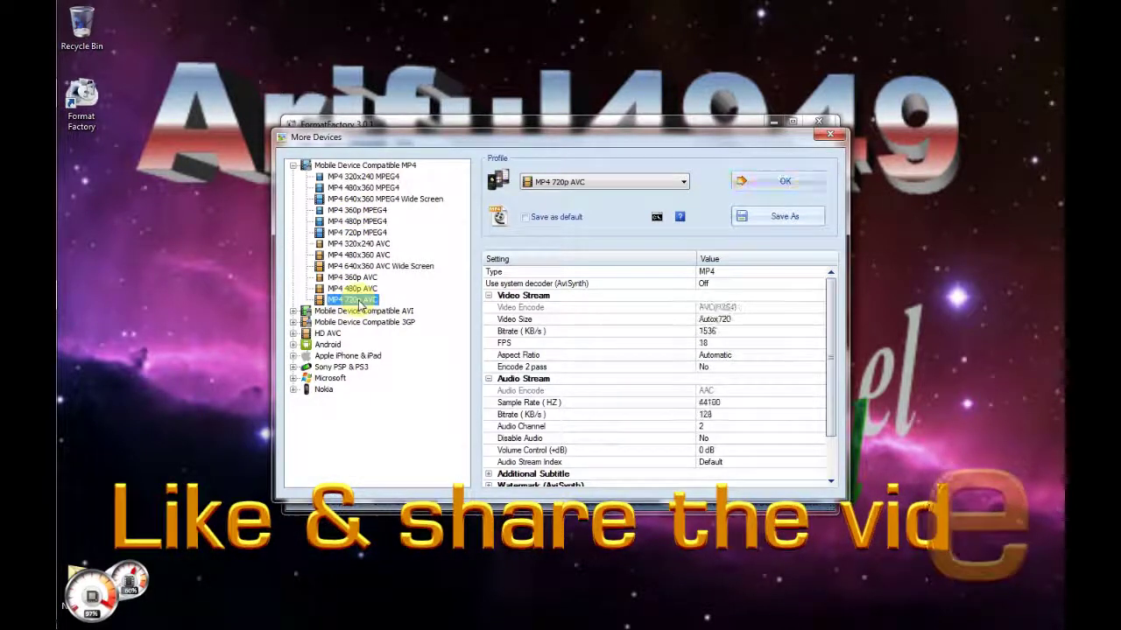
{"action": "left_click", "coordinate": [773, 187]}
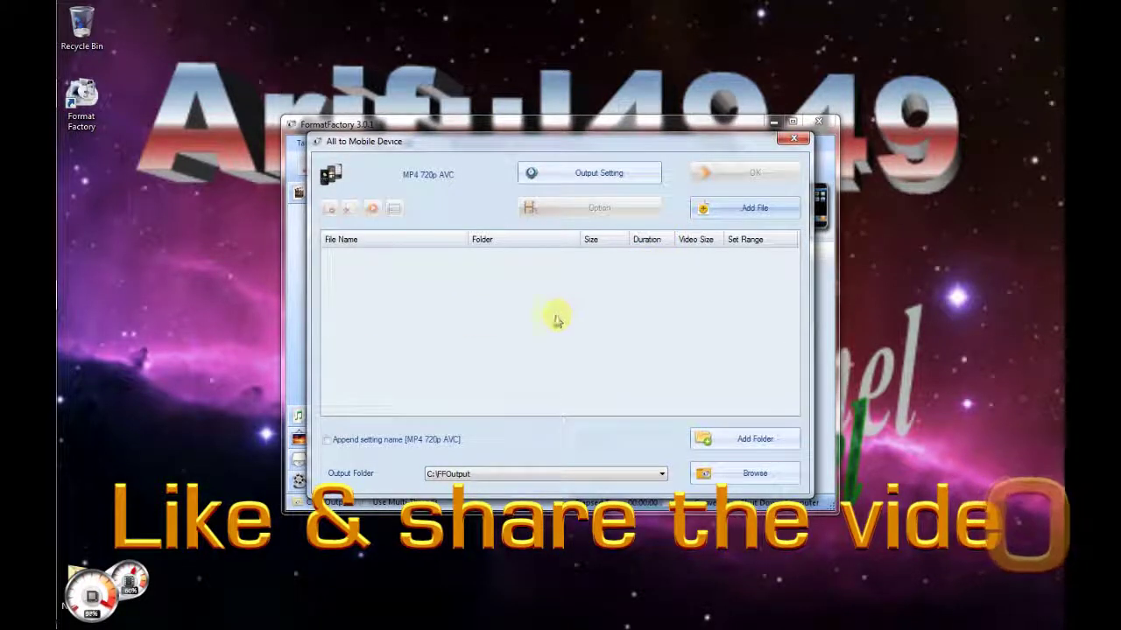
Add the video 01-Tomar Hat Pakhar Batase-Akbar+Purnima from the 3gp & mp4 song folder on drive D:.
{"action": "left_click", "coordinate": [758, 210]}
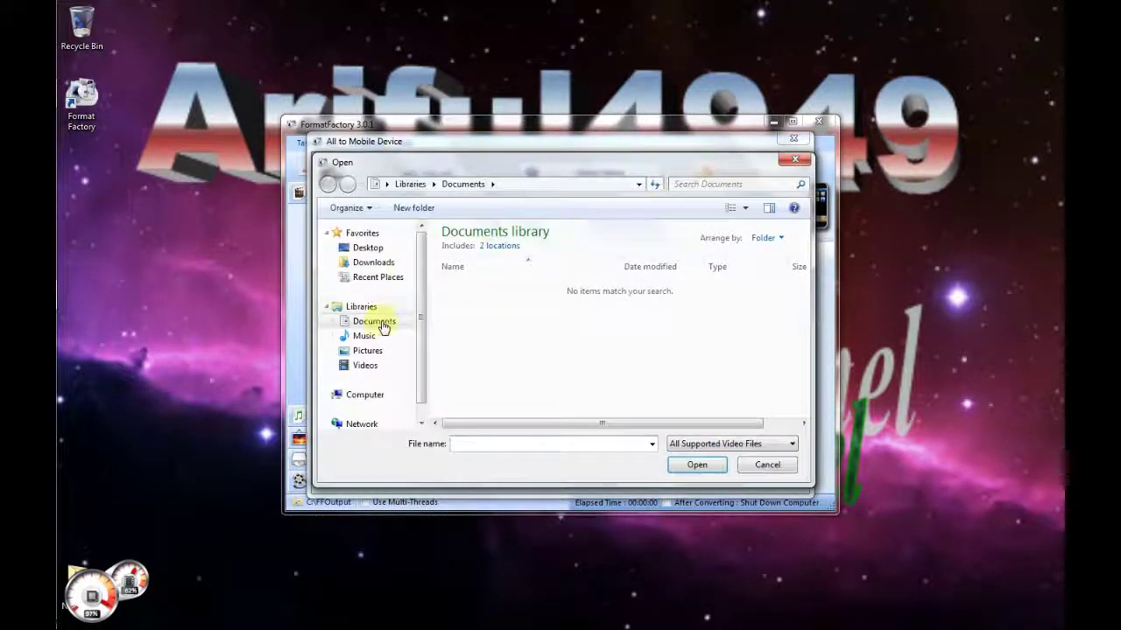
{"action": "left_click", "coordinate": [365, 395]}
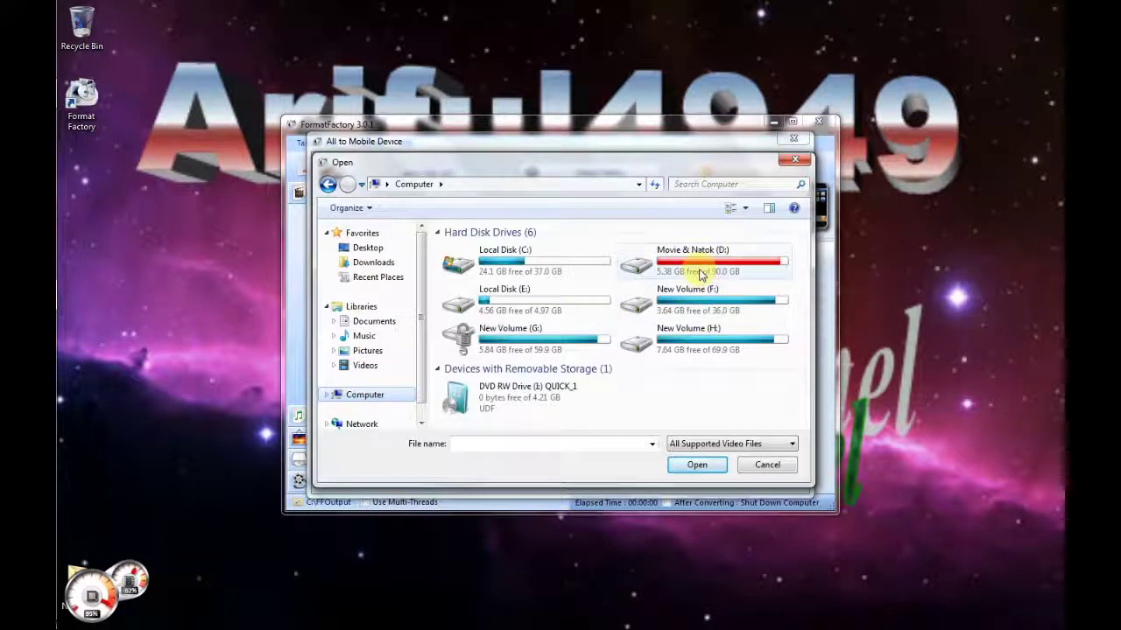
{"action": "double_click", "coordinate": [693, 270]}
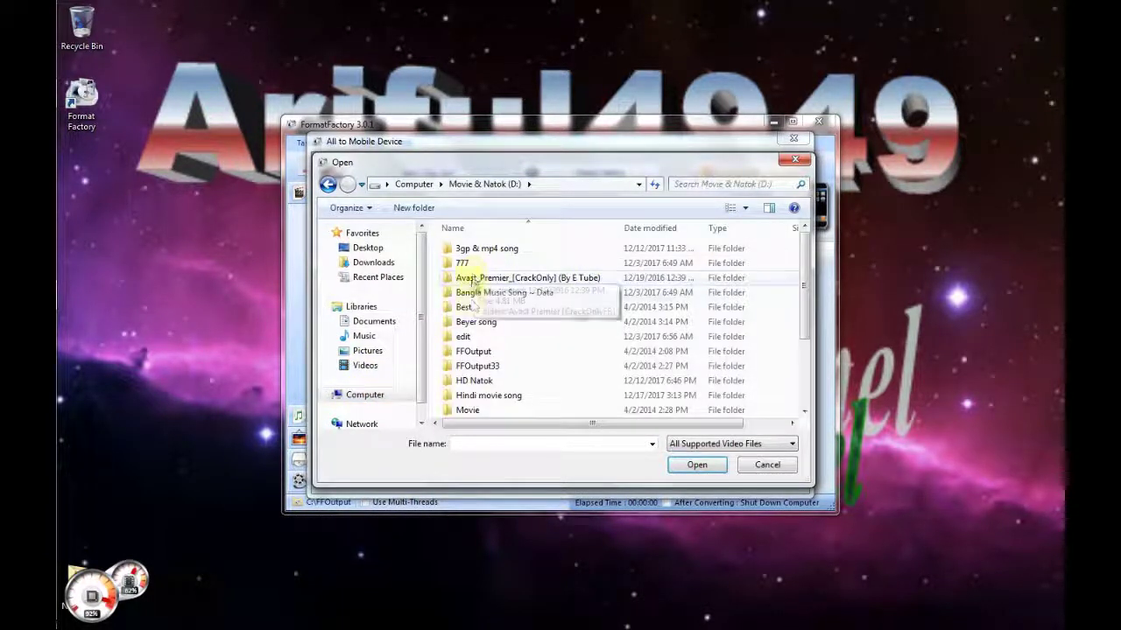
{"action": "double_click", "coordinate": [477, 250]}
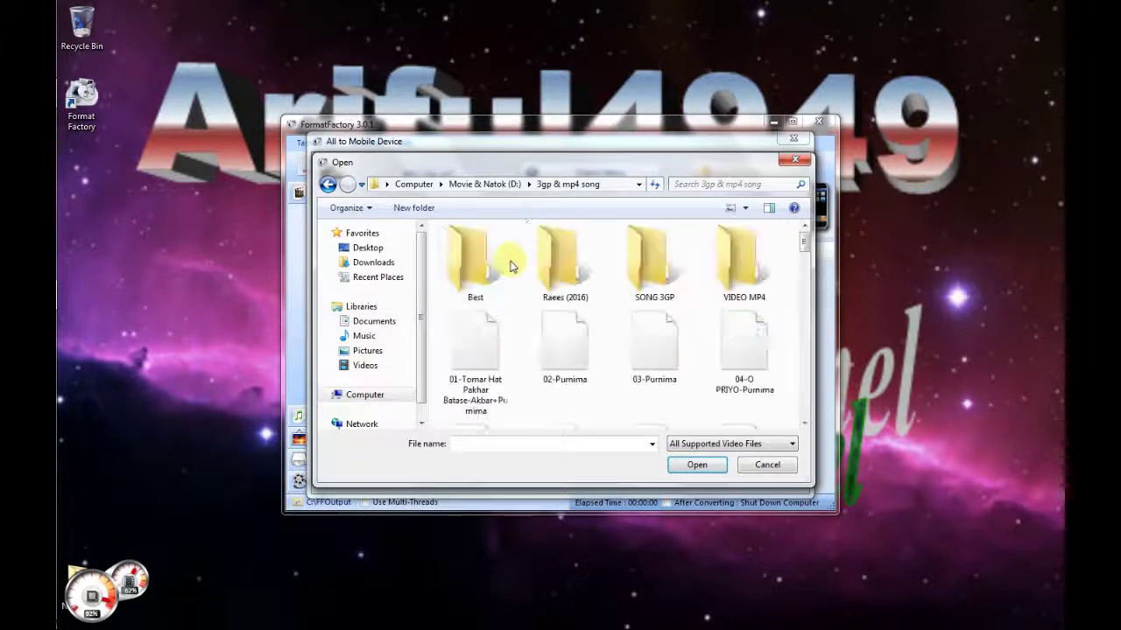
{"action": "left_click", "coordinate": [482, 364]}
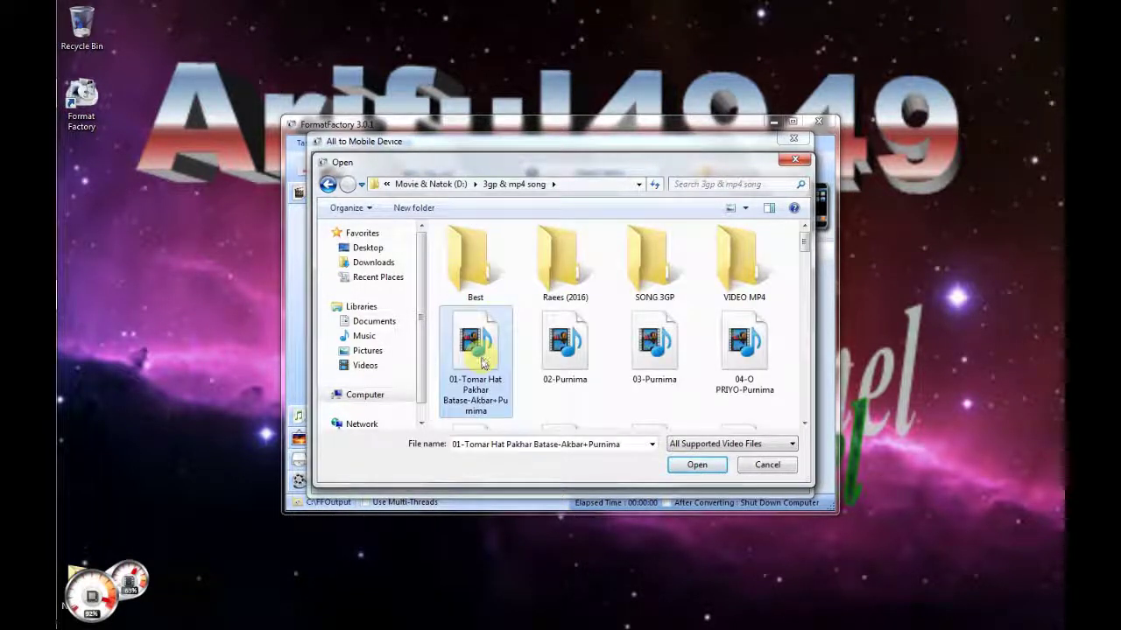
{"action": "left_click", "coordinate": [696, 466]}
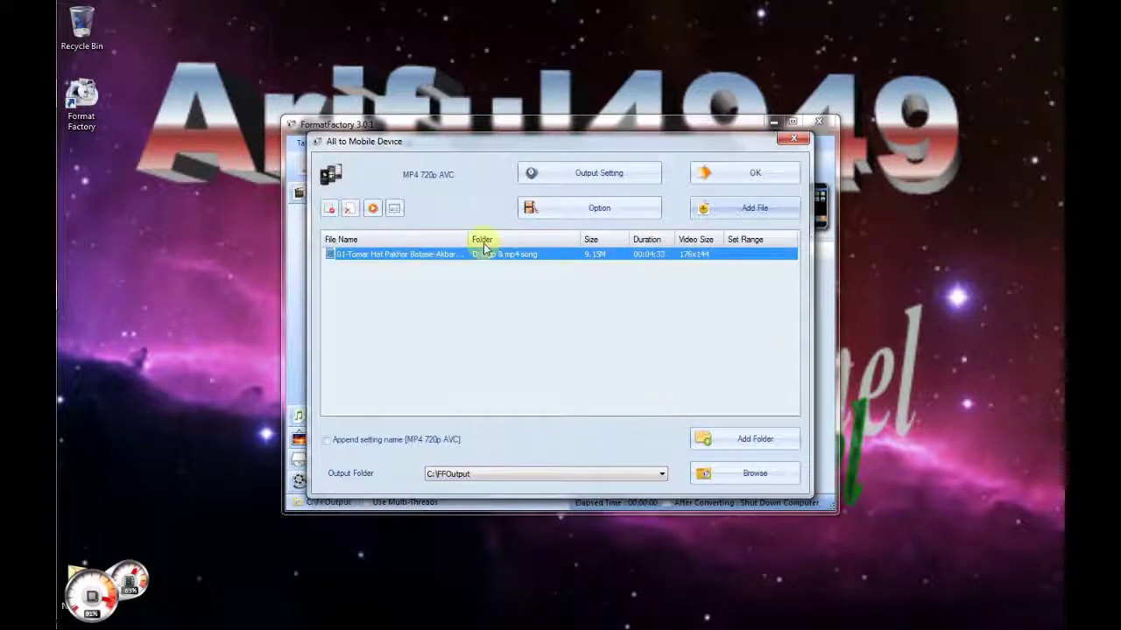
Confirm the mobile device conversion job and start converting it.
{"action": "left_click", "coordinate": [744, 173]}
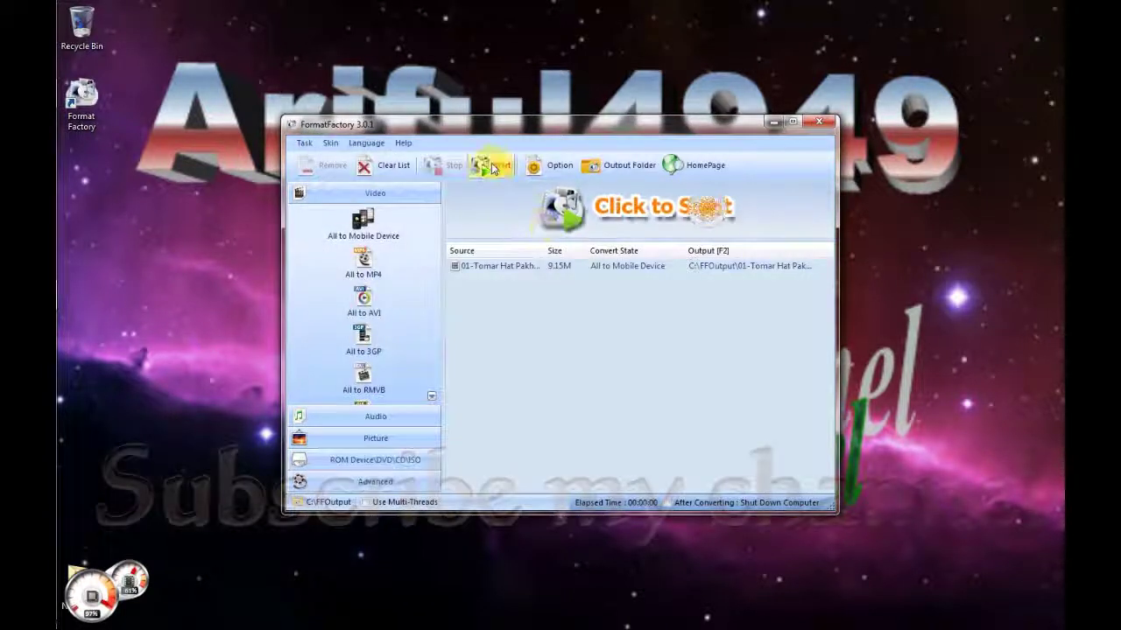
{"action": "left_click", "coordinate": [491, 166]}
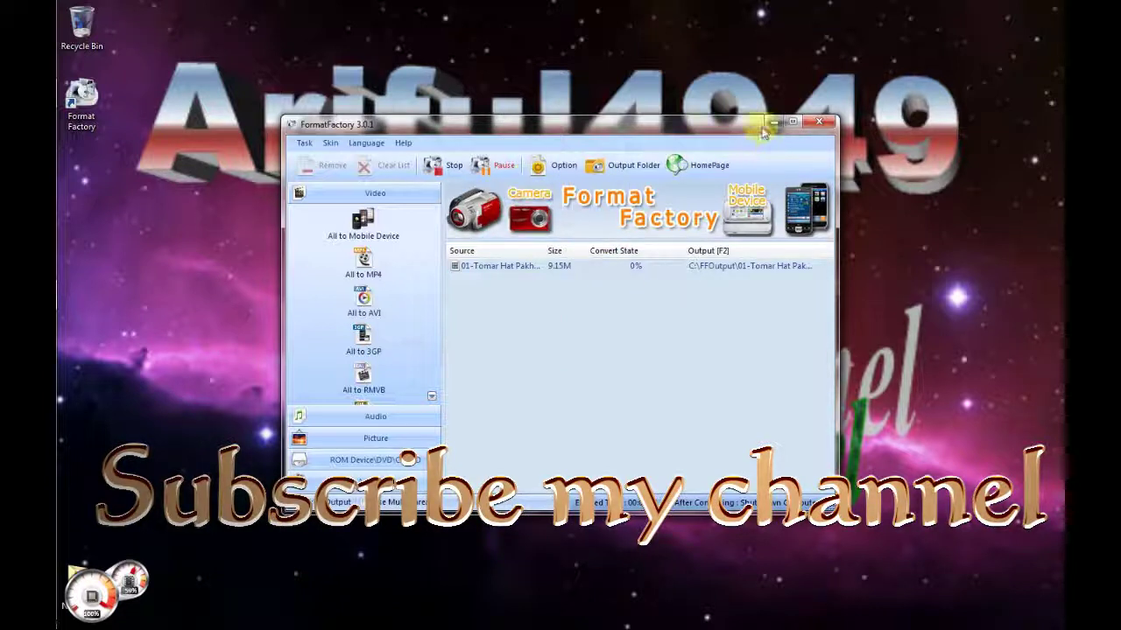
{"action": "mouse_move", "coordinate": [503, 124]}
{"action": "left_mouse_down"}
{"action": "mouse_move", "coordinate": [559, 136]}
{"action": "mouse_move", "coordinate": [498, 117]}
{"action": "left_mouse_up"}
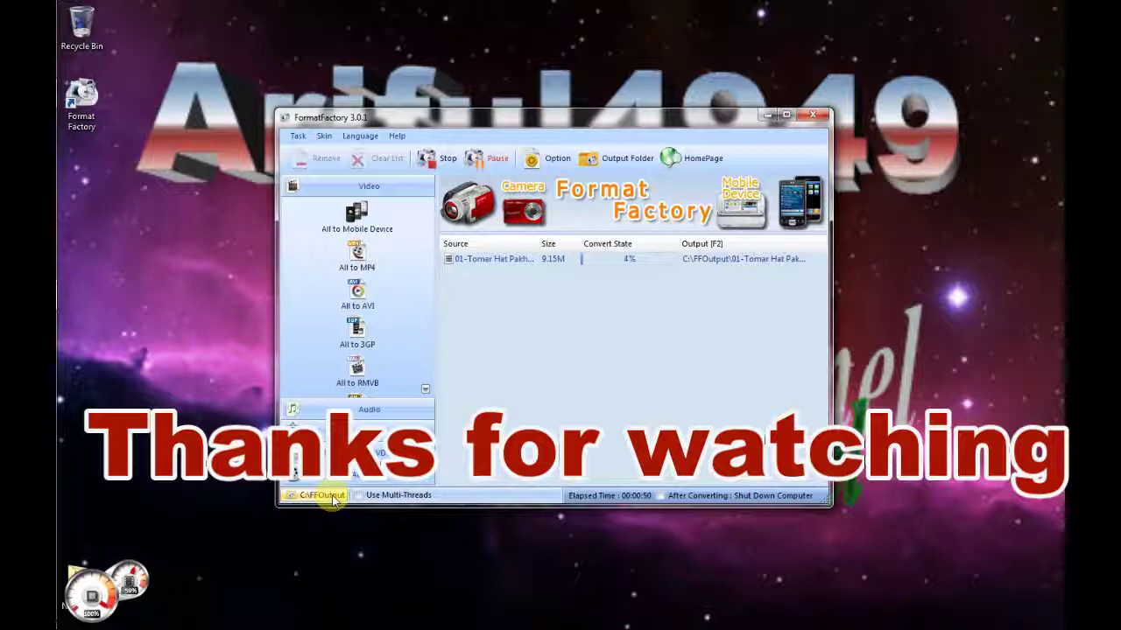
Check the contents of the C:\FFOutput output folder, close its window and refresh the desktop.
{"action": "left_click", "coordinate": [336, 496]}
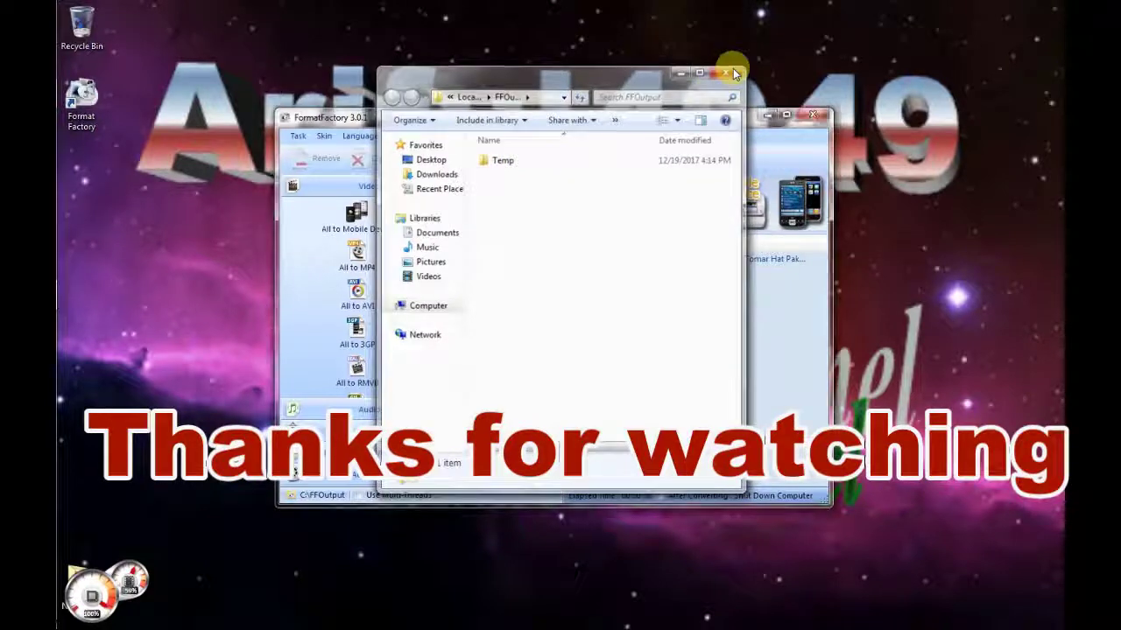
{"action": "left_click", "coordinate": [729, 70]}
{"action": "right_click", "coordinate": [581, 27]}
{"action": "left_click", "coordinate": [613, 61]}
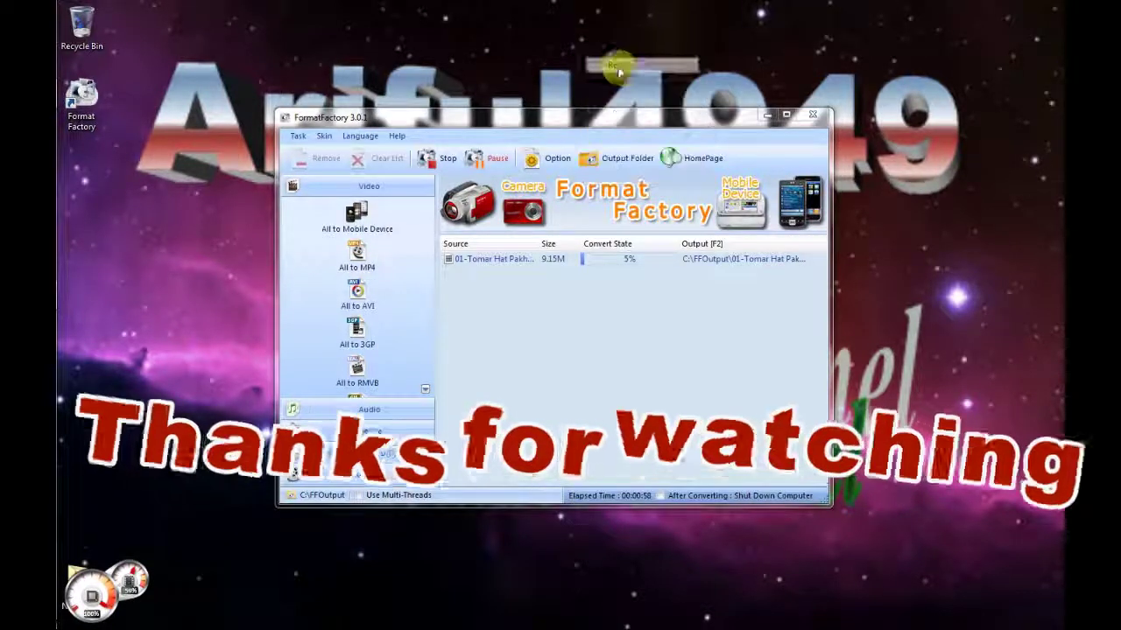